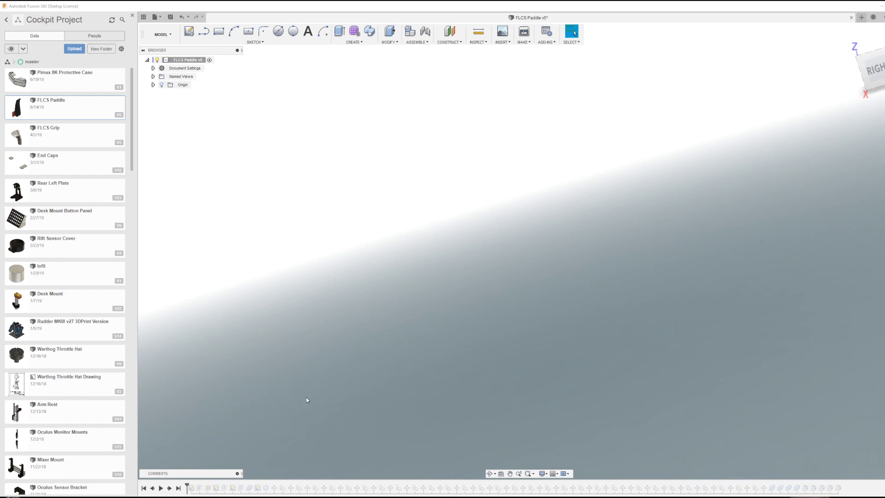
Step forward through the design history from the first sketch to the combined paddle body, viewing the base block and side-profile sketches
click(170, 489)
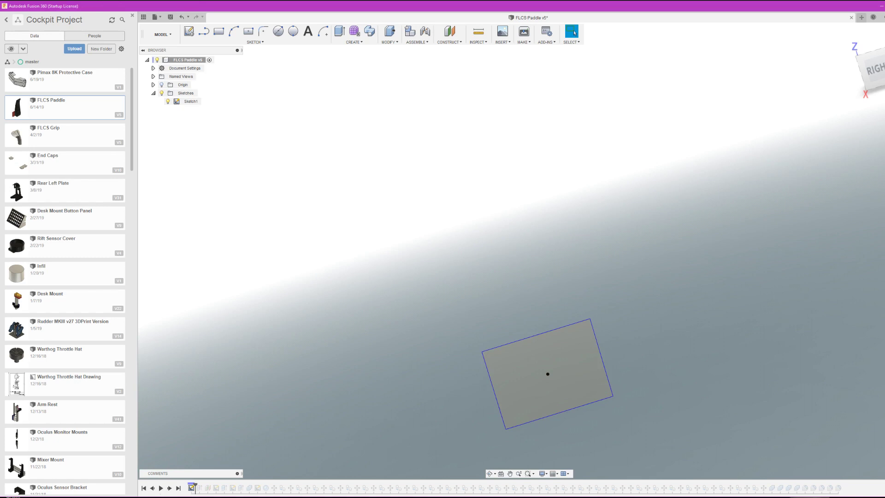
click(171, 489)
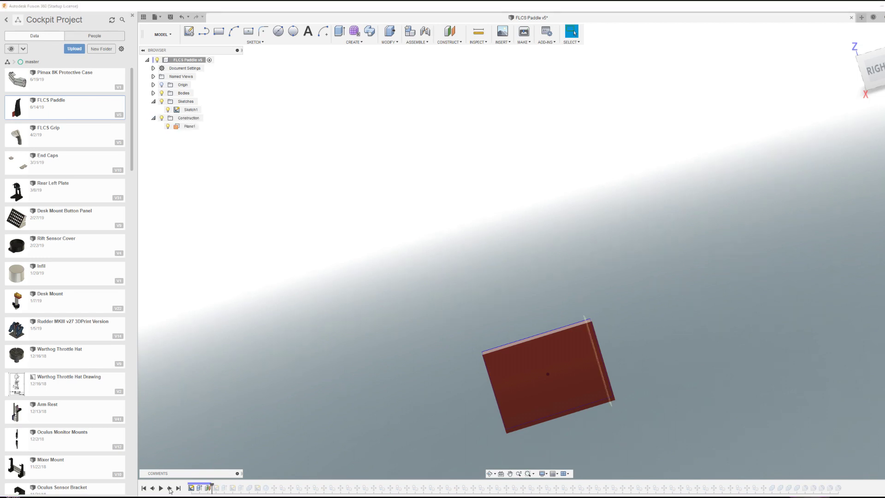
click(171, 489)
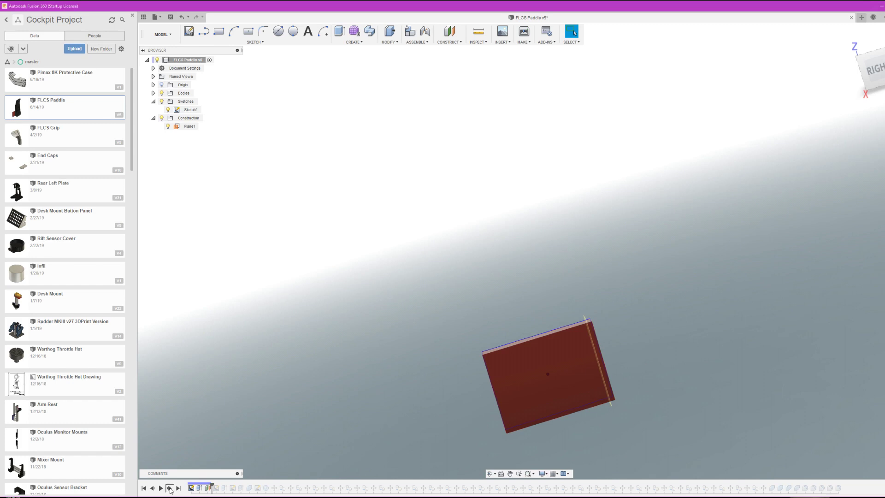
shift+middle_drag(845, 55, 761, 61)
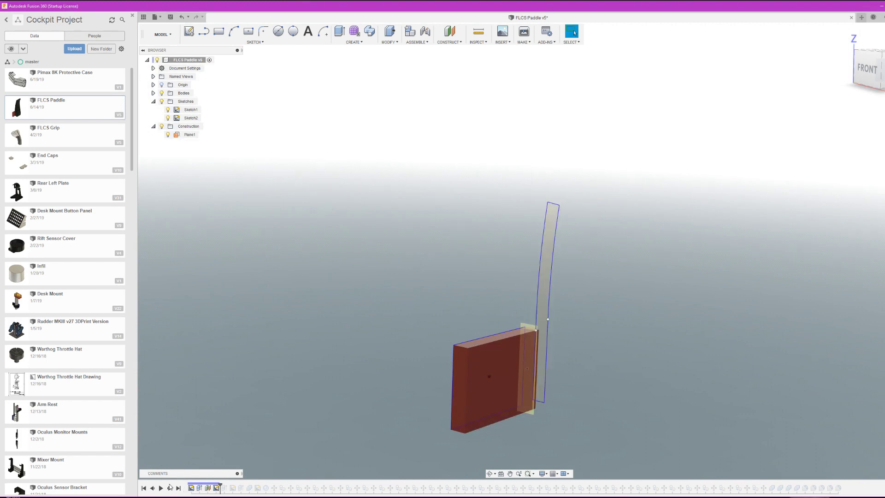
click(169, 488)
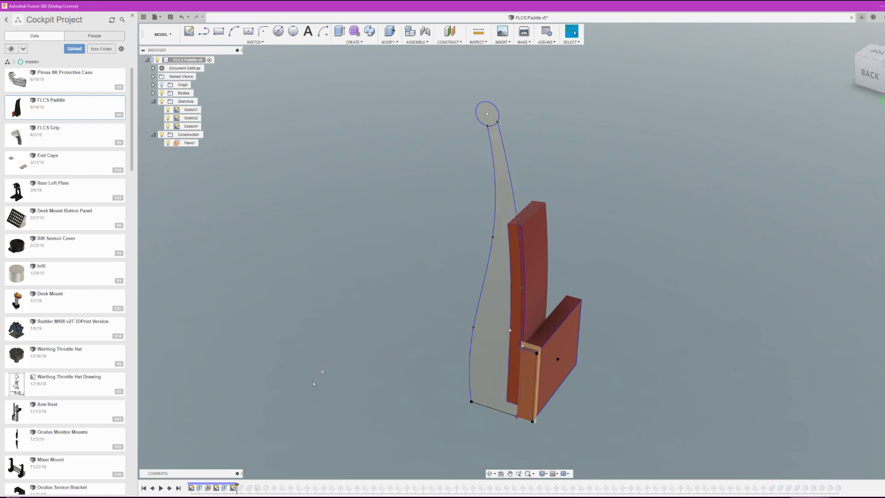
click(169, 488)
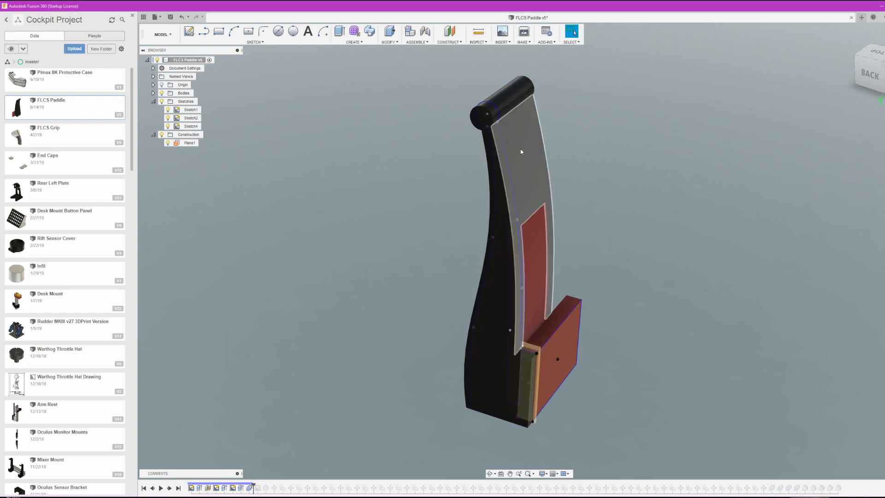
Hide the three sketches, the red reference body and the construction plane, and inspect the paddle's recessed back and curved front
click(169, 126)
click(168, 117)
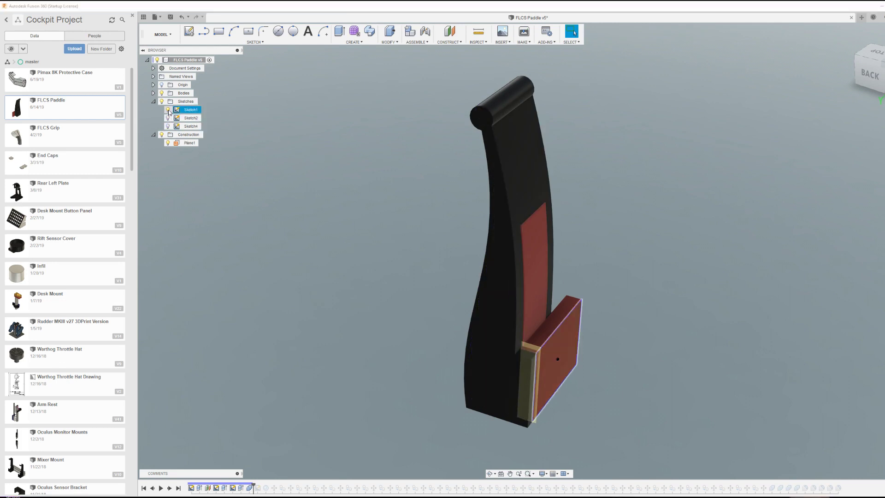
click(168, 101)
click(168, 101)
click(168, 109)
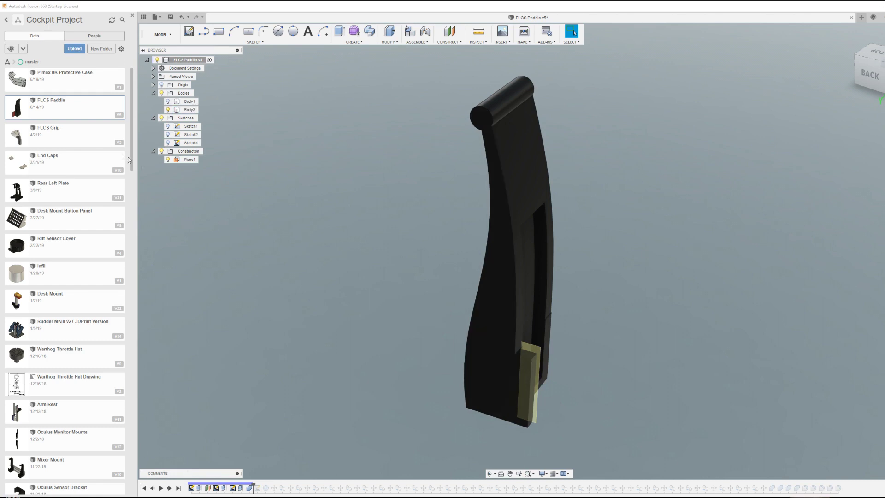
shift+middle_drag(489, 226, 520, 221)
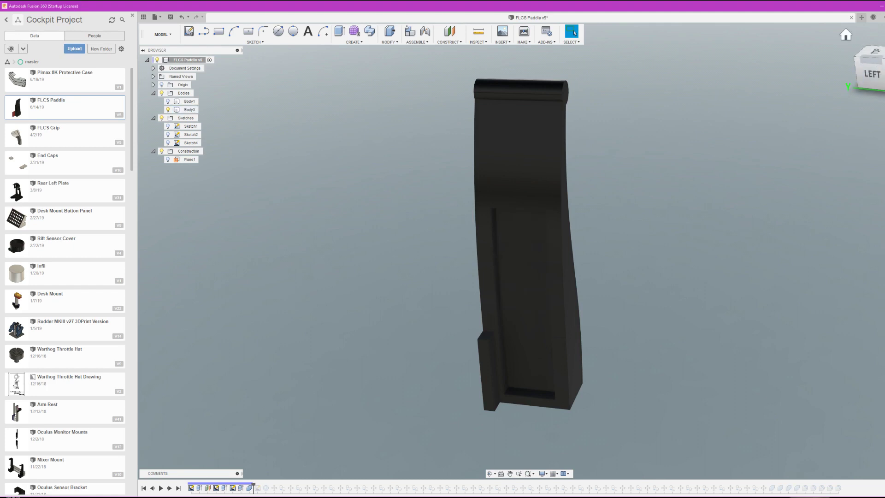
shift+middle_drag(529, 247, 659, 240)
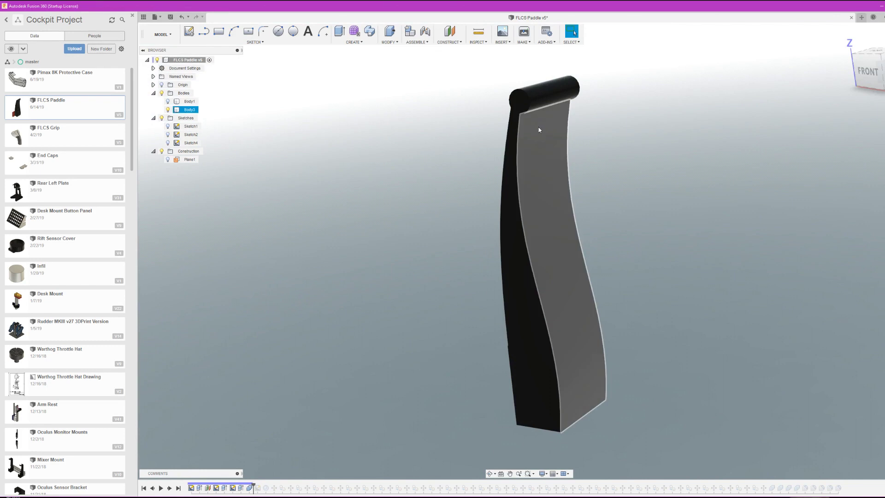
Advance the design history through the point sketch on the front edge, the first small sphere and its copies along the upper curve
click(169, 488)
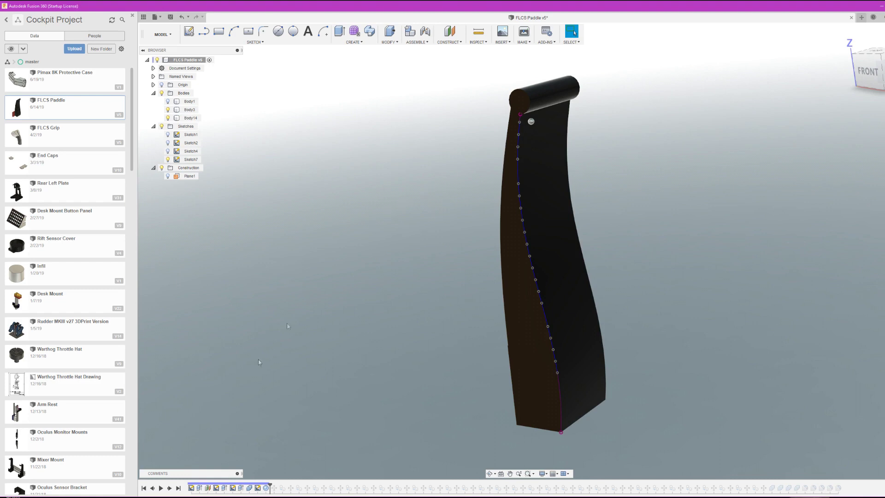
click(162, 487)
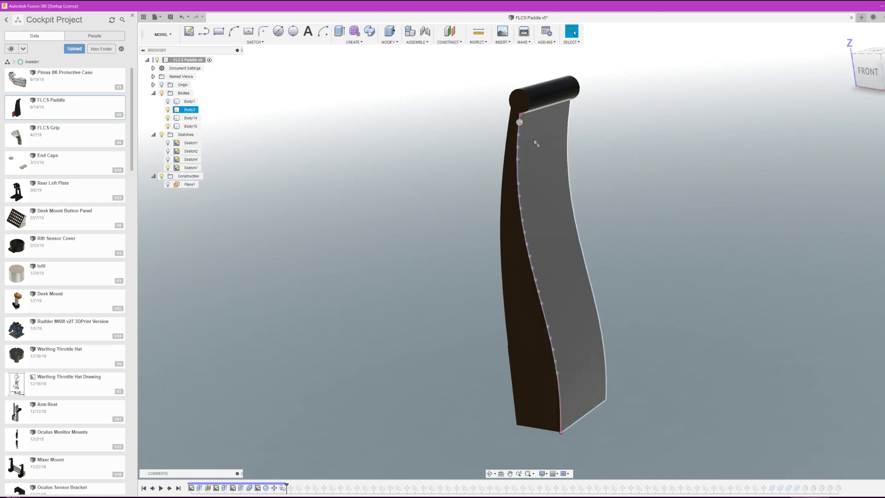
click(170, 487)
click(169, 487)
click(169, 487)
click(169, 487)
click(170, 487)
click(169, 488)
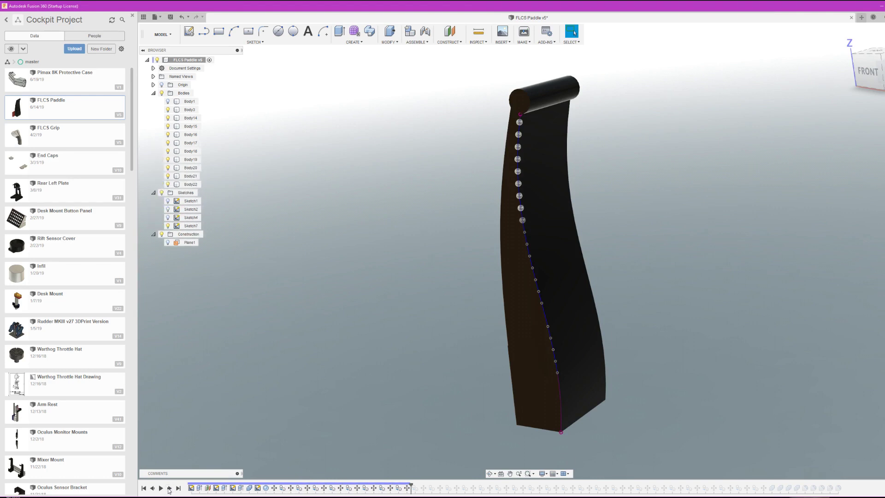
Advance the design history through the remaining move and copy features that place spheres down the lower part of the edge curve
click(169, 487)
click(169, 487)
click(169, 488)
click(170, 488)
click(169, 487)
click(169, 487)
click(169, 487)
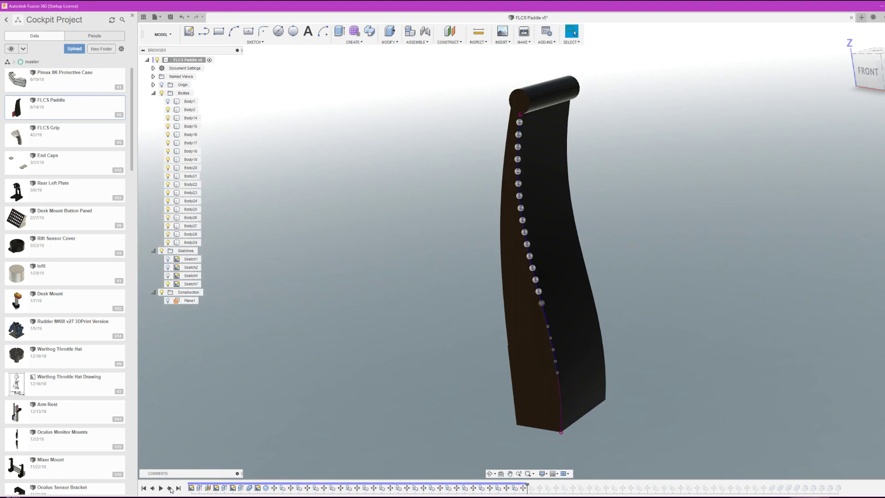
click(169, 487)
click(169, 488)
click(169, 488)
click(169, 487)
click(170, 487)
click(169, 488)
click(169, 487)
click(169, 487)
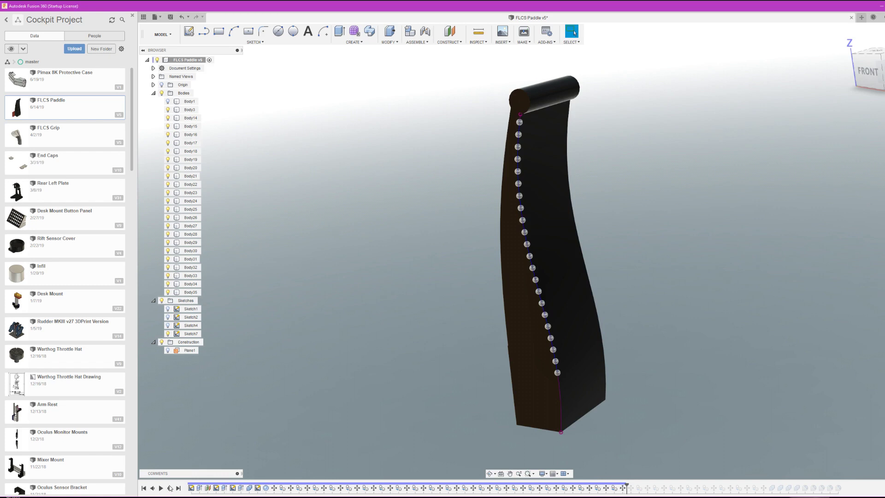
Advance the design history through the sphere rows across the front face and the combine features that apply them to the paddle body
click(170, 489)
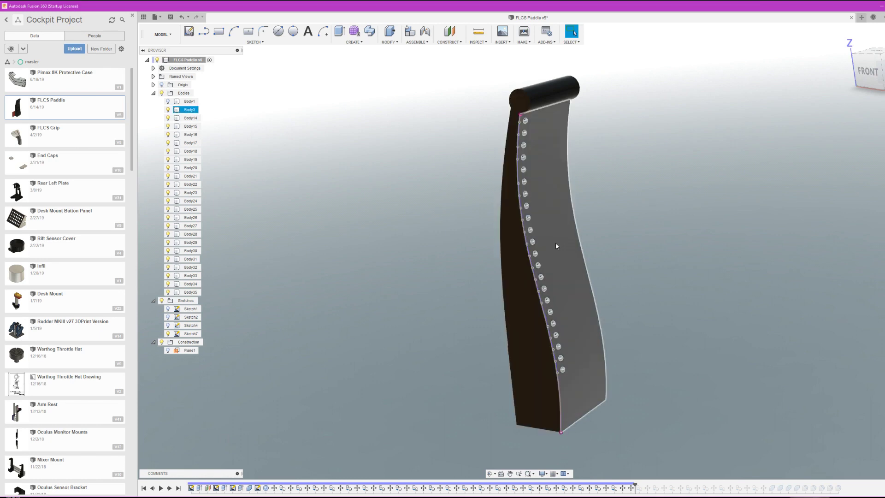
click(170, 489)
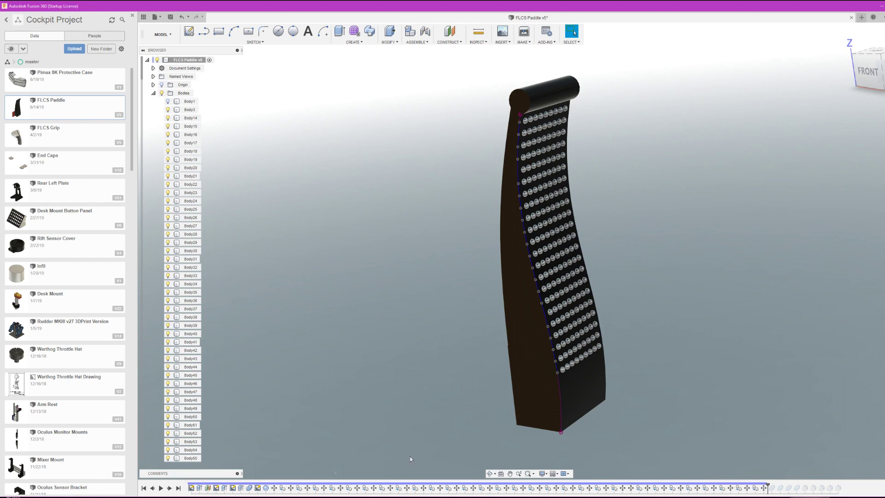
click(540, 151)
click(170, 488)
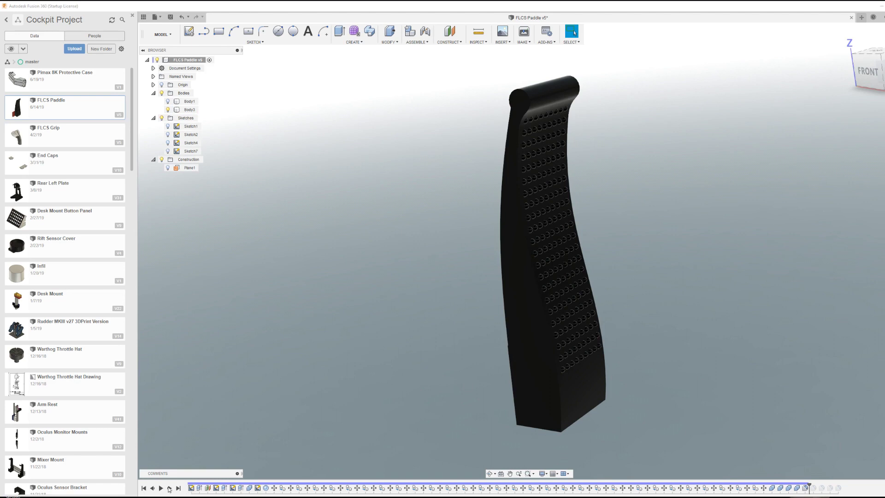
click(170, 488)
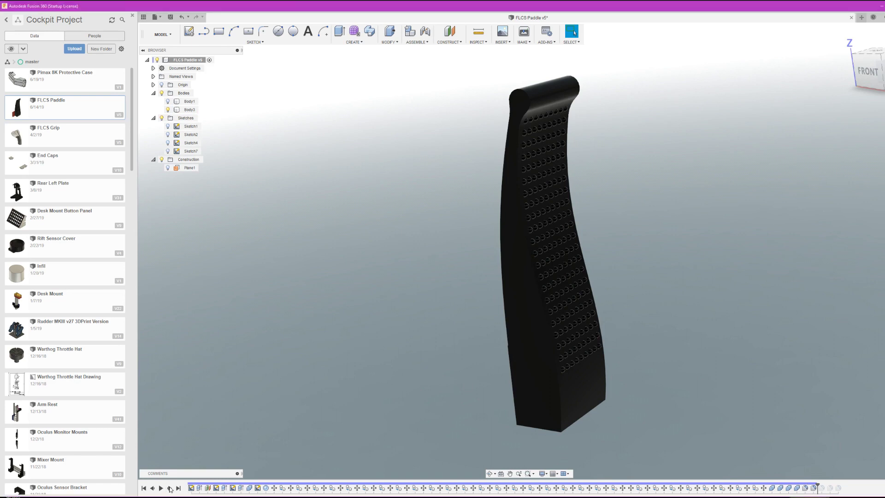